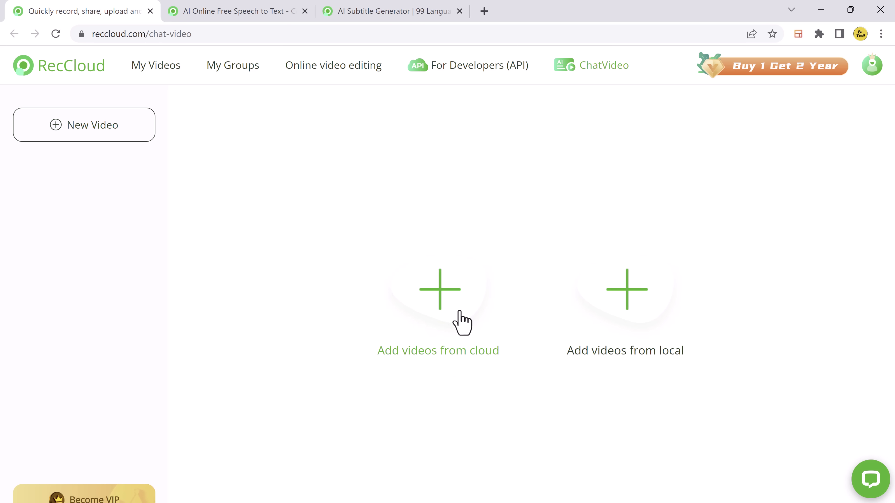
- Skip the empty cloud list and upload the local 'faceless channel' video to ChatVideo
{"action": "left_click", "coordinate": [462, 323]}
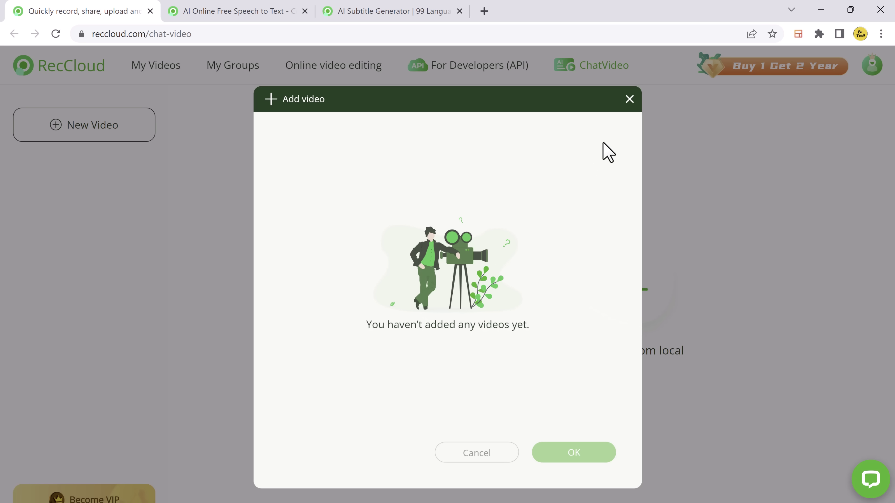
{"action": "left_click", "coordinate": [629, 100]}
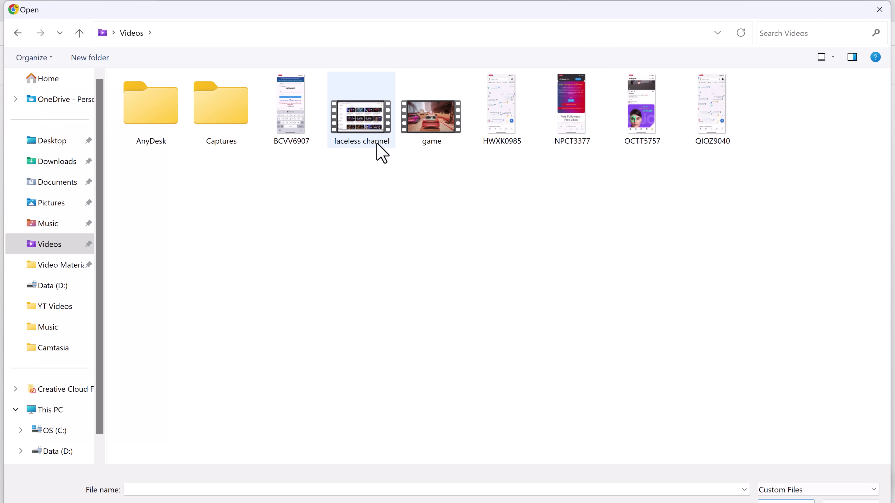
{"action": "double_click", "coordinate": [375, 151]}
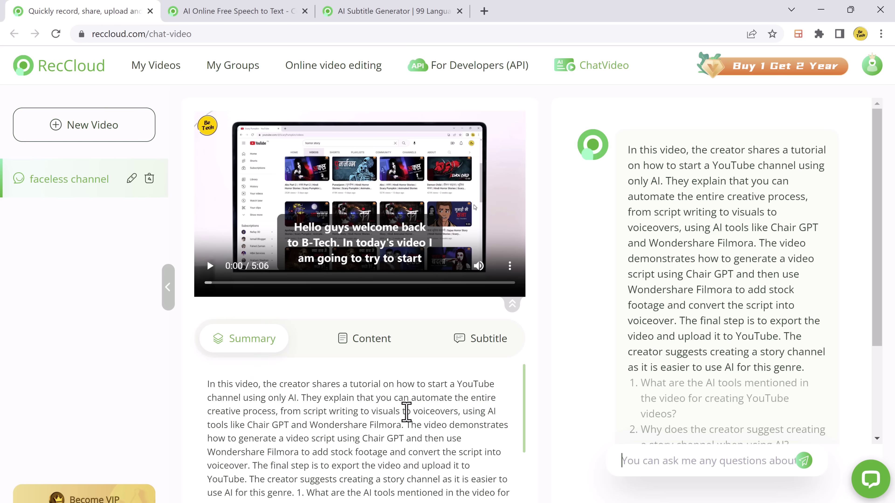
- Ask the suggested question about which AI tools the video mentions
{"action": "scroll", "coordinate": [383, 416], "scroll_direction": "down", "scroll_amount": 2}
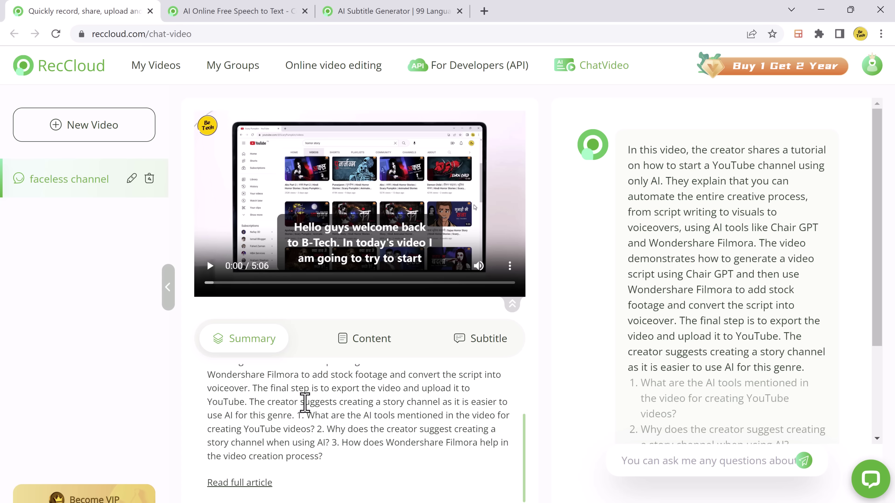
{"action": "scroll", "coordinate": [748, 247], "scroll_direction": "down", "scroll_amount": 3}
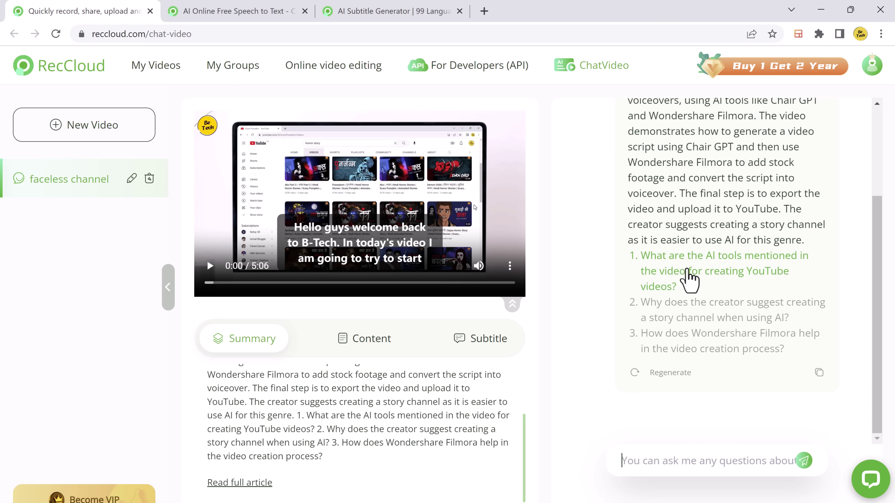
{"action": "left_click", "coordinate": [711, 279]}
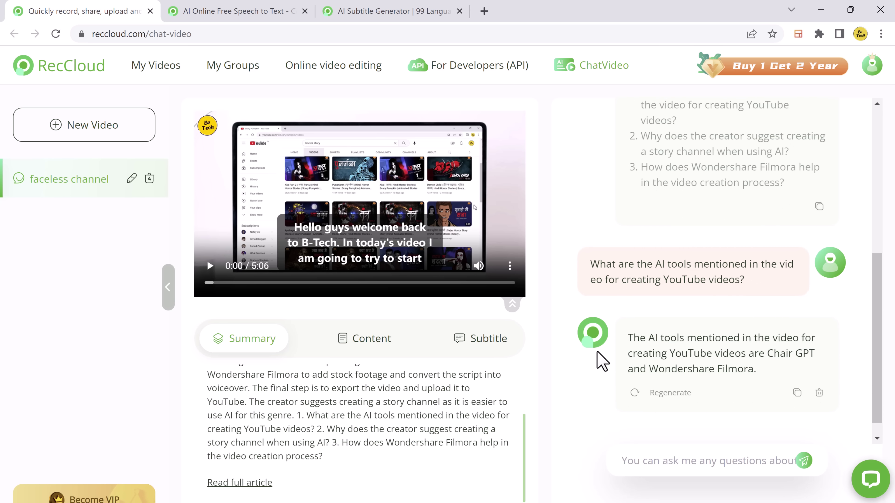
- Ask the chat 'what type of channel we can create using Ai?'
{"action": "left_click", "coordinate": [719, 460]}
{"action": "type", "text": "wha"}
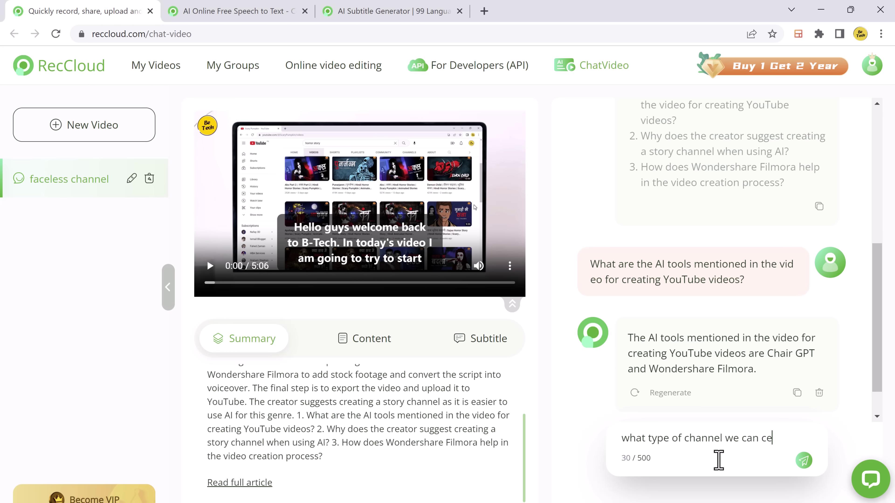
{"action": "type", "text": "t type of channel we can create using Ai>"}
{"action": "key", "text": "BackSpace"}
{"action": "type", "text": "?"}
{"action": "key", "text": "Return"}
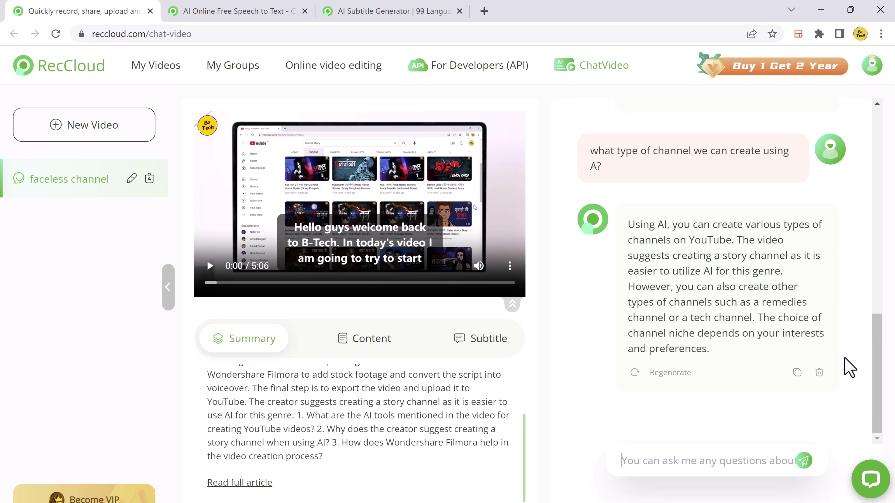
- Ask the chat 'How filmora helps in video creation?'
{"action": "left_click", "coordinate": [714, 461]}
{"action": "type", "text": "How filmora "}
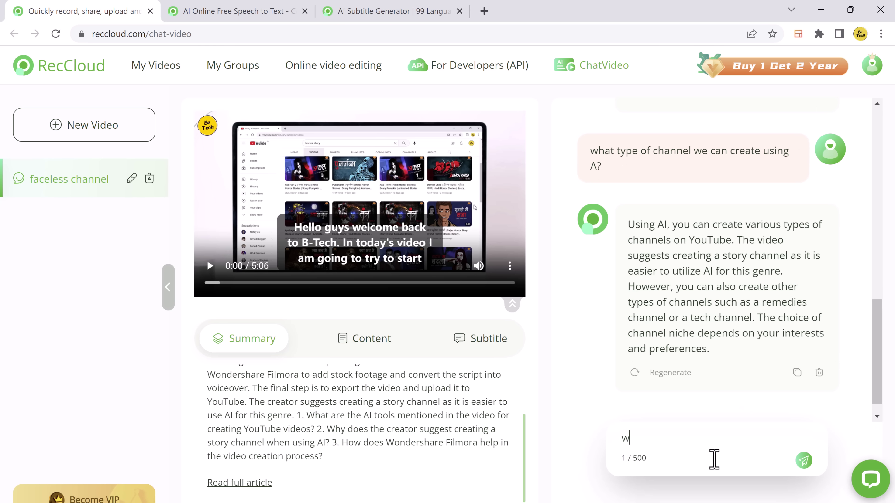
{"action": "type", "text": "helps in video crea"}
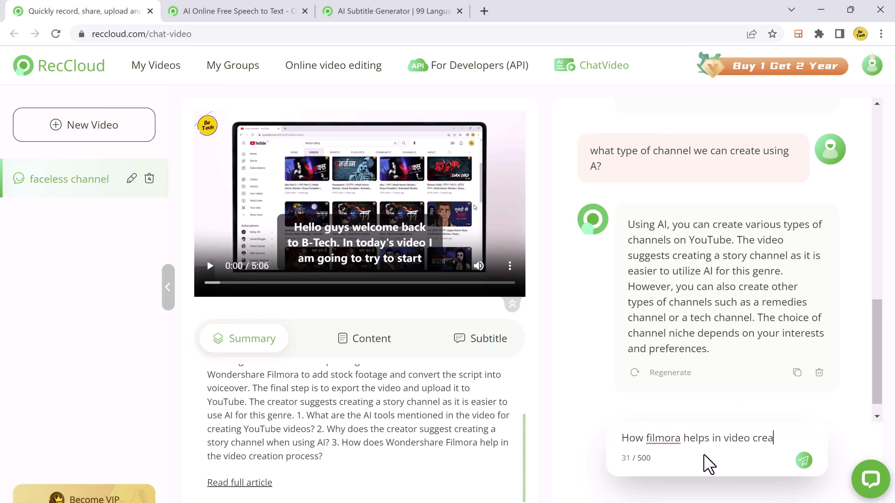
{"action": "type", "text": "tion?"}
{"action": "key", "text": "Return"}
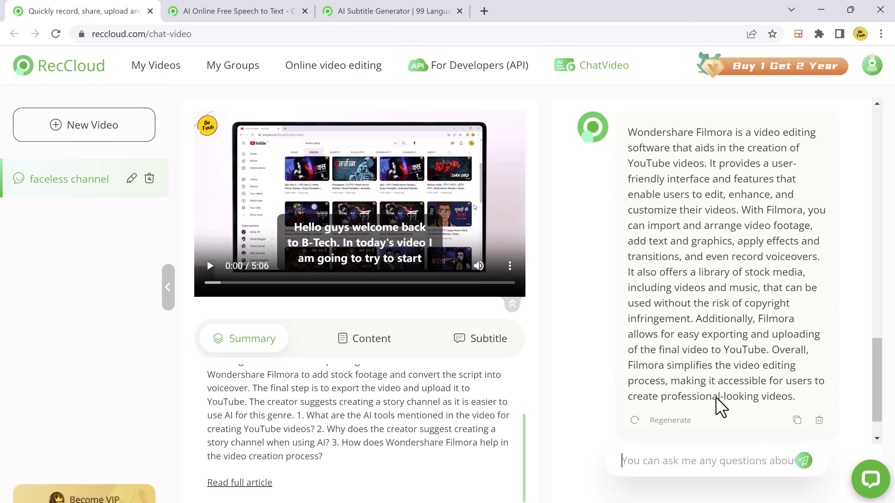
- Read through the video's full transcript in the Content view
{"action": "left_click", "coordinate": [396, 352]}
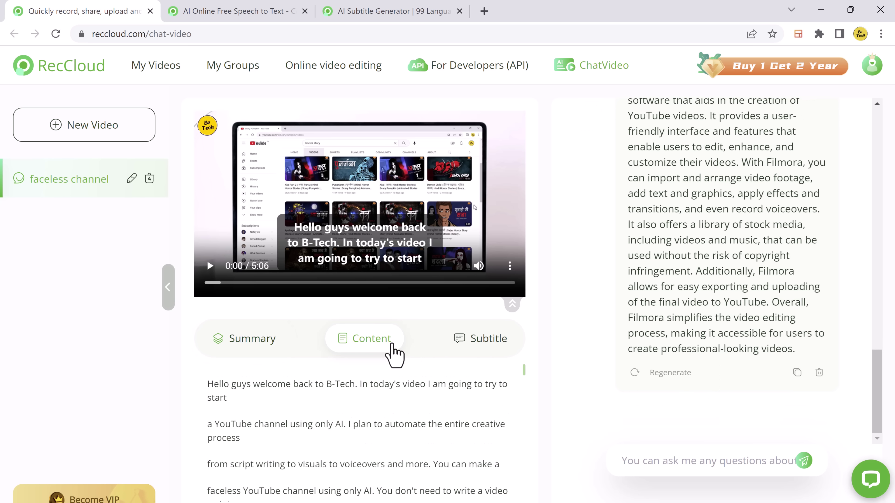
{"action": "scroll", "coordinate": [347, 401], "scroll_direction": "down", "scroll_amount": 10}
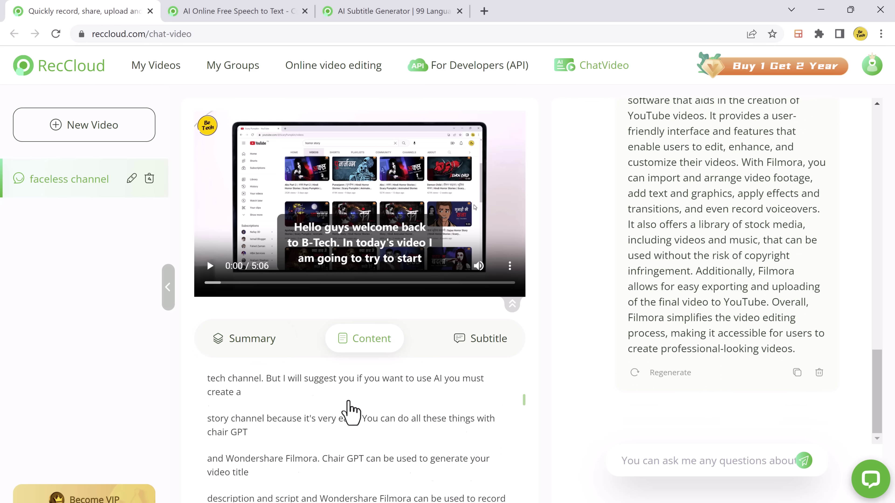
{"action": "scroll", "coordinate": [351, 411], "scroll_direction": "down", "scroll_amount": 10}
- Check the timestamped subtitles, then go to the AI Speech to Text page
{"action": "left_click", "coordinate": [485, 343]}
{"action": "scroll", "coordinate": [314, 458], "scroll_direction": "up", "scroll_amount": 15}
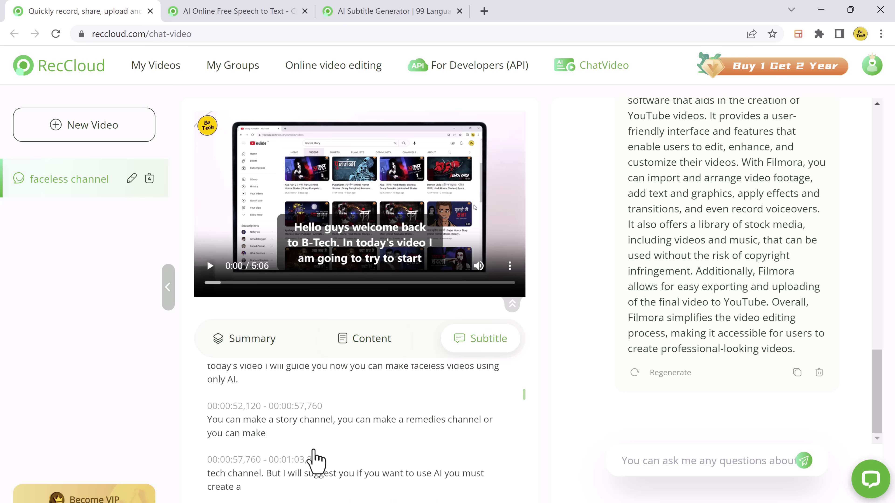
{"action": "left_click", "coordinate": [268, 9]}
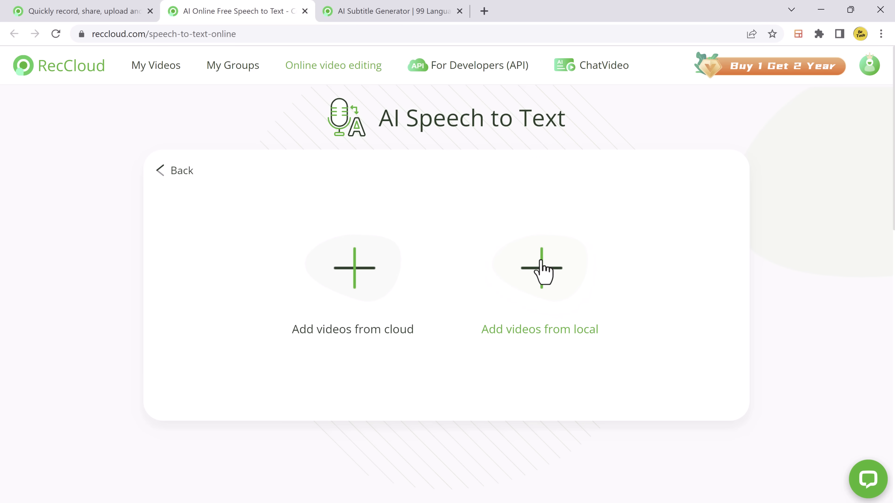
- Load the local 'faceless channel' video (5:07) into AI Speech to Text
{"action": "left_click", "coordinate": [541, 270]}
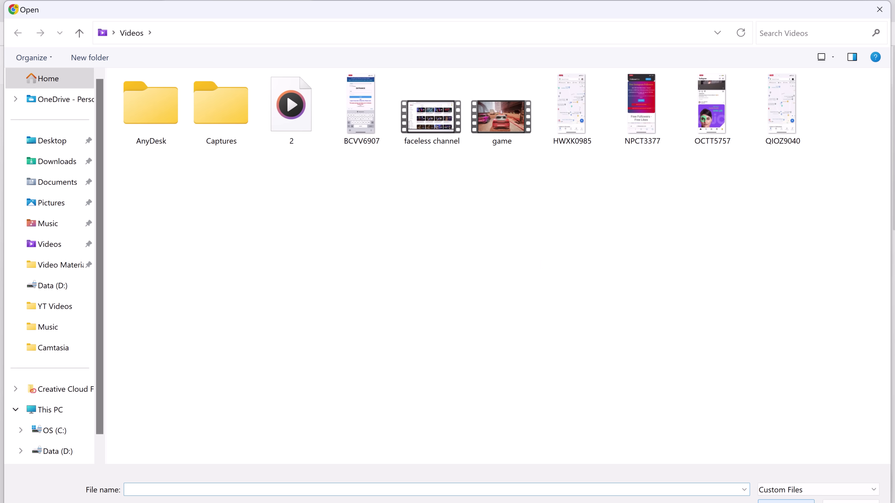
{"action": "double_click", "coordinate": [423, 139]}
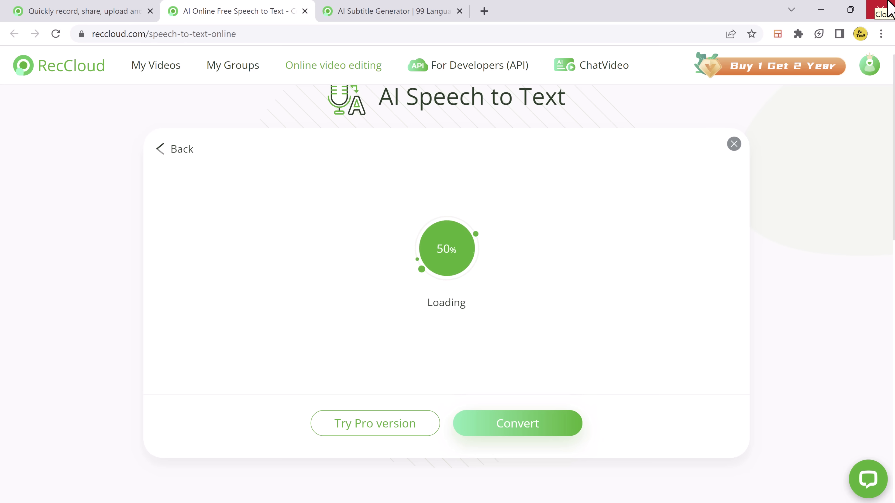
{"action": "left_click", "coordinate": [84, 26]}
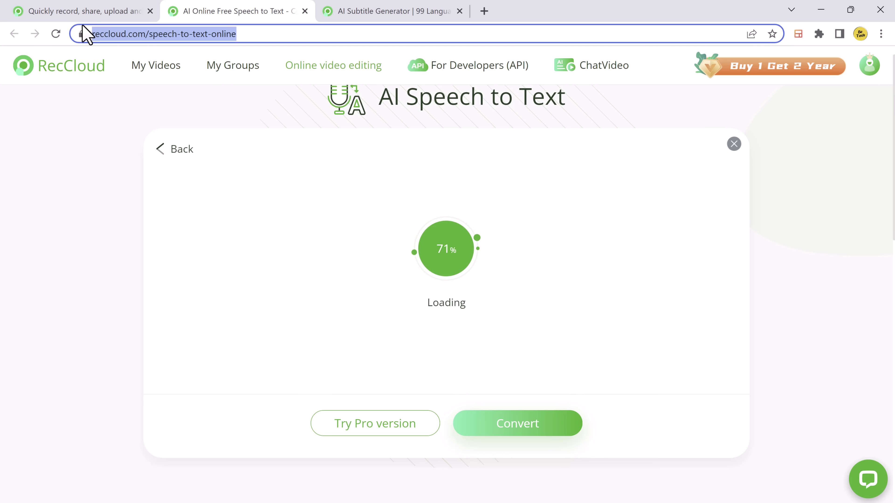
{"action": "scroll", "coordinate": [446, 257], "scroll_direction": "up", "scroll_amount": 1}
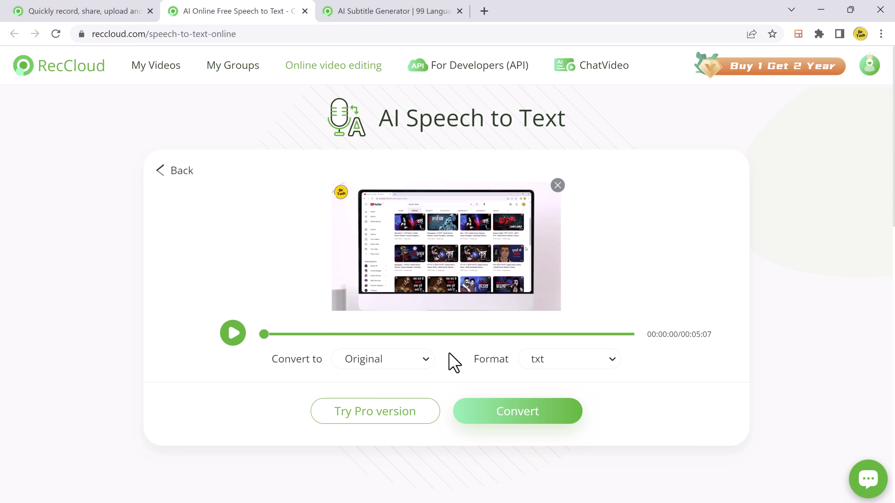
- Convert the speech to an Original-language transcript in txt format
{"action": "left_click", "coordinate": [427, 361]}
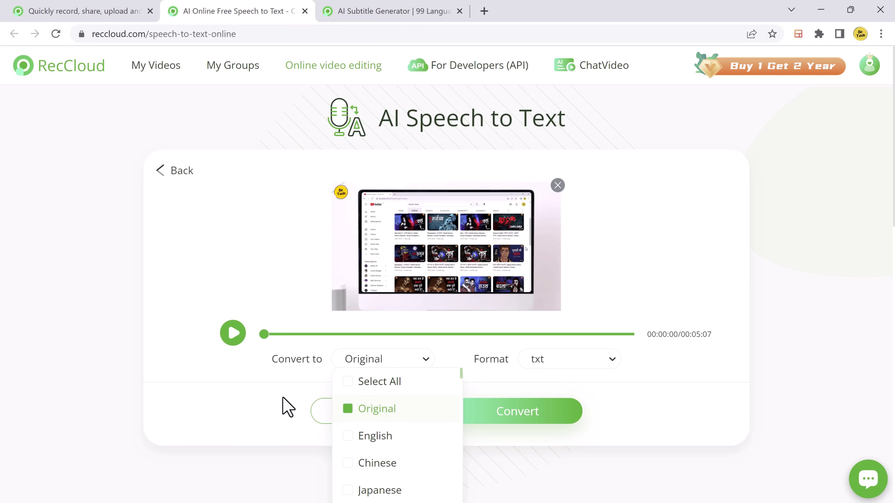
{"action": "left_click", "coordinate": [287, 407]}
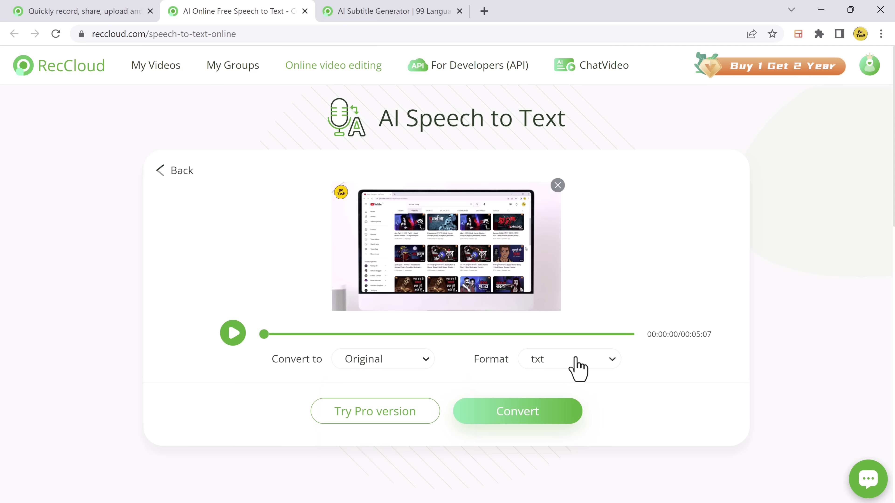
{"action": "left_click", "coordinate": [577, 366]}
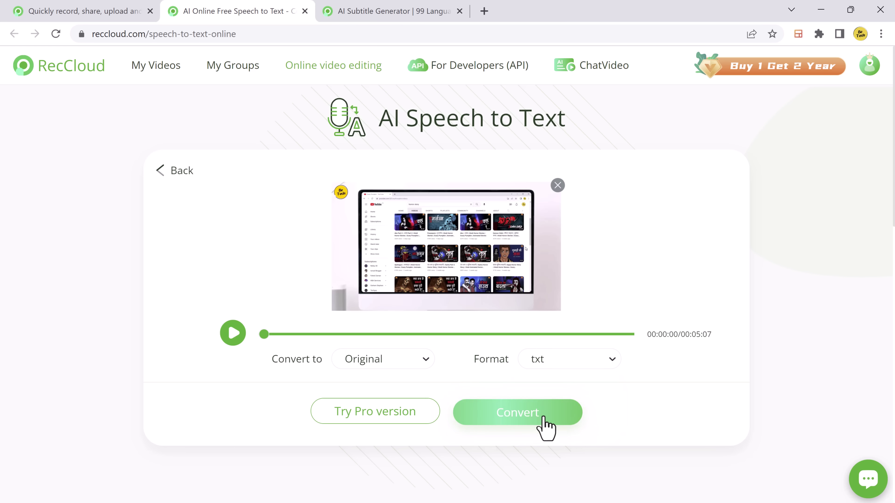
{"action": "left_click", "coordinate": [542, 421]}
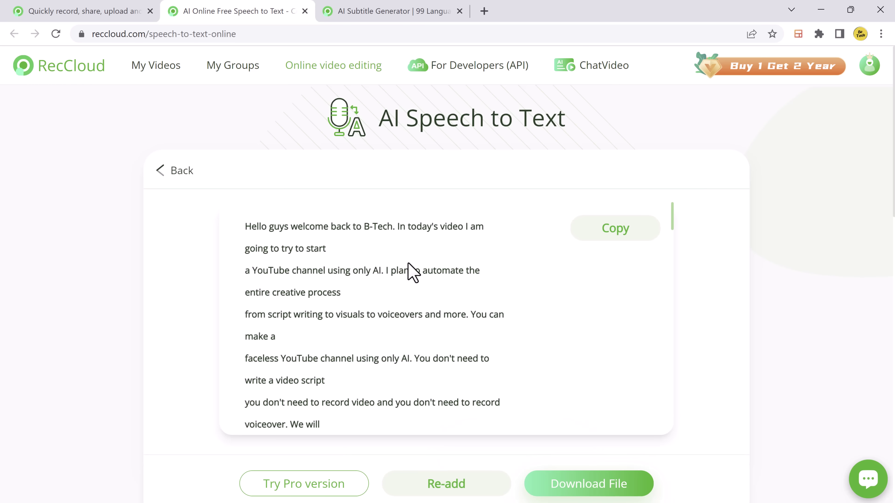
- Download the finished transcript as a txt file
{"action": "scroll", "coordinate": [410, 272], "scroll_direction": "down", "scroll_amount": 3}
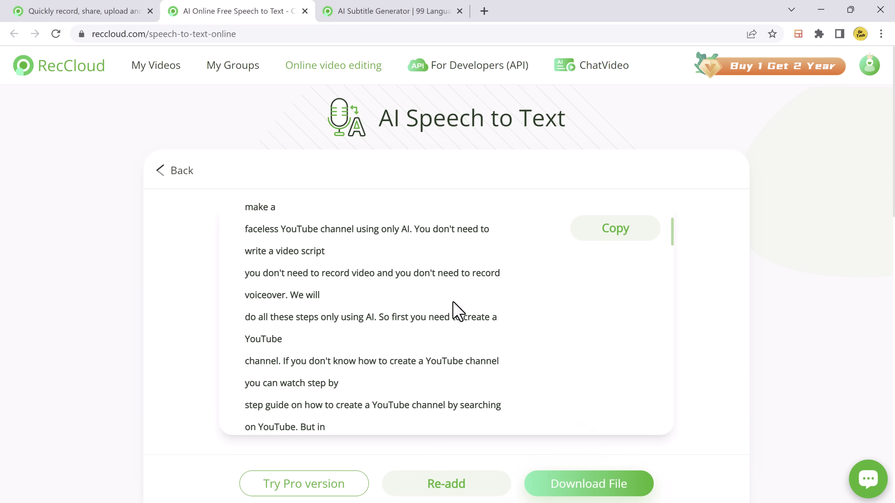
{"action": "scroll", "coordinate": [456, 314], "scroll_direction": "down", "scroll_amount": 10}
{"action": "scroll", "coordinate": [380, 332], "scroll_direction": "down", "scroll_amount": 10}
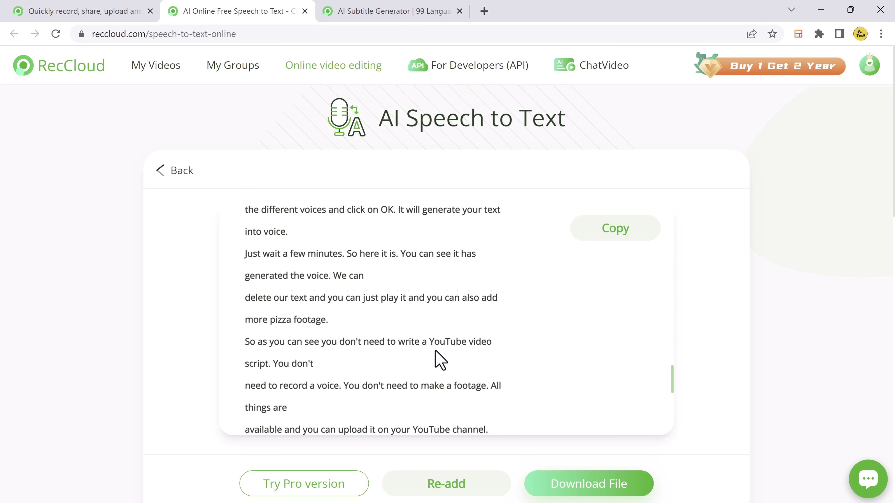
{"action": "left_click", "coordinate": [577, 488]}
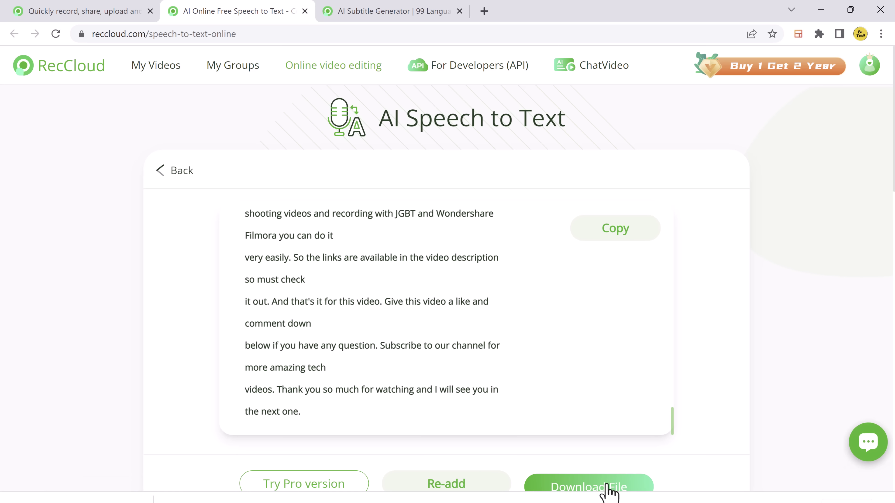
- Review the downloaded transcript in Notepad, close it, and go to AI Subtitle Generator
{"action": "left_click", "coordinate": [93, 497]}
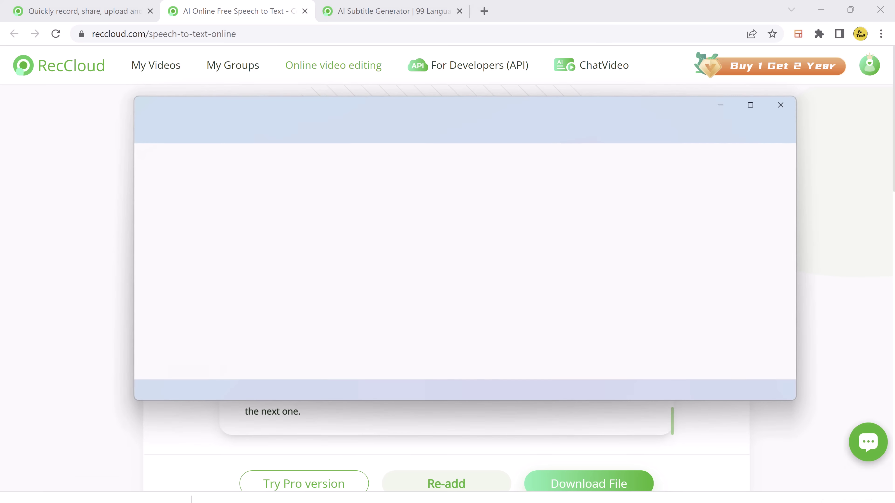
{"action": "scroll", "coordinate": [351, 234], "scroll_direction": "down", "scroll_amount": 10}
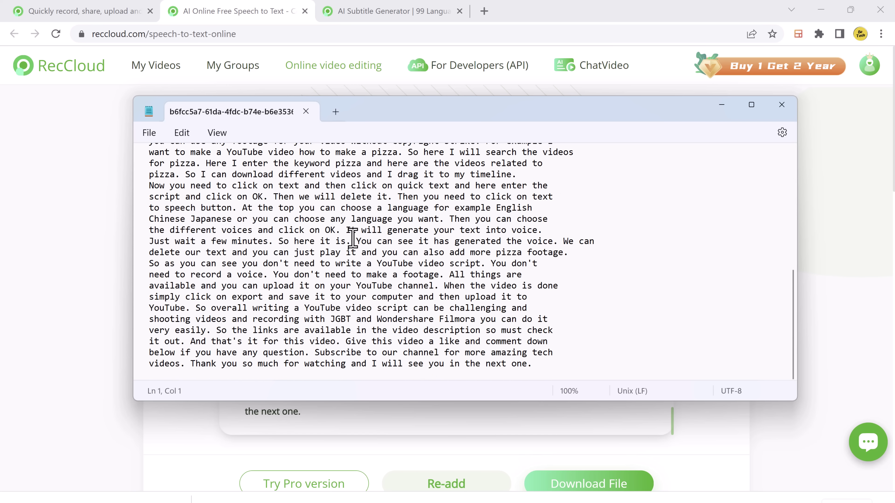
{"action": "left_click", "coordinate": [782, 107]}
{"action": "left_click", "coordinate": [405, 10]}
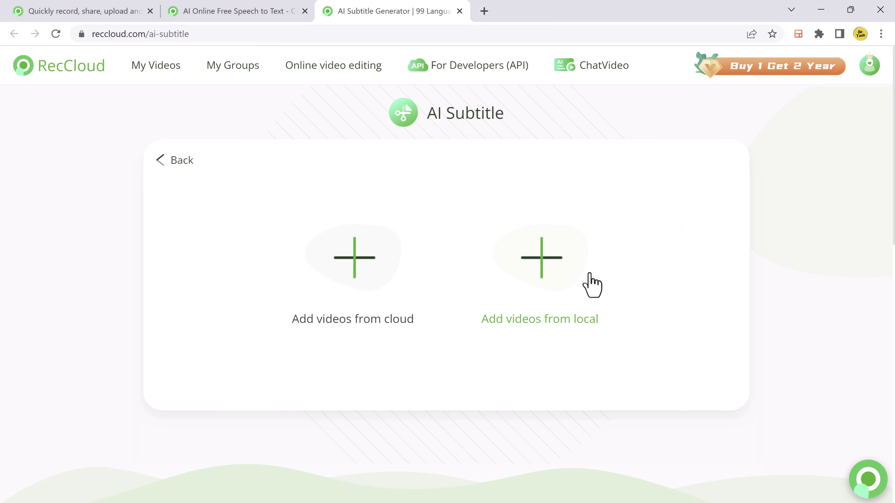
- Add the local 'faceless channel' video to AI Subtitle to generate timed subtitles
{"action": "left_click", "coordinate": [539, 268]}
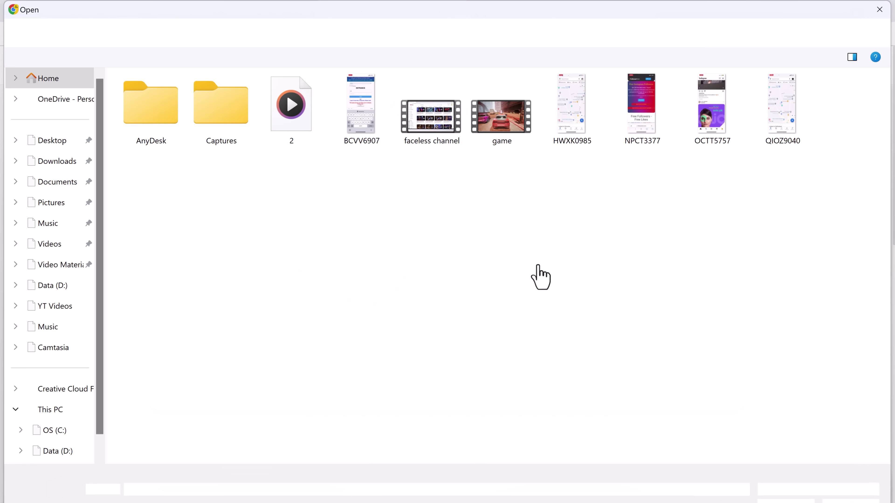
{"action": "double_click", "coordinate": [435, 127]}
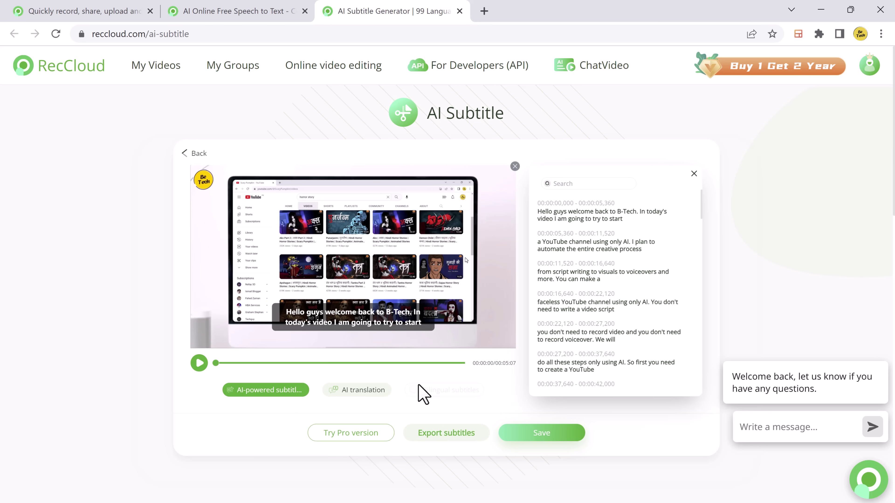
- Translate the video's subtitles into Spanish with AI translation
{"action": "left_click", "coordinate": [364, 392]}
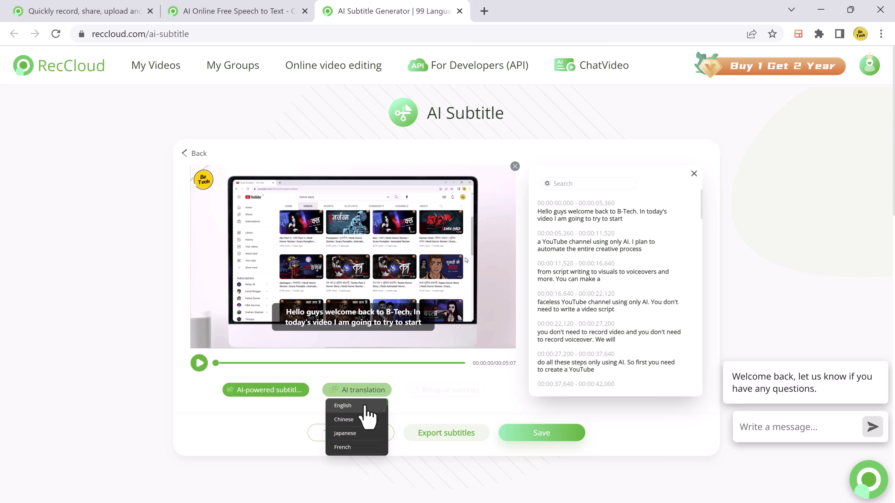
{"action": "scroll", "coordinate": [368, 413], "scroll_direction": "down", "scroll_amount": 1}
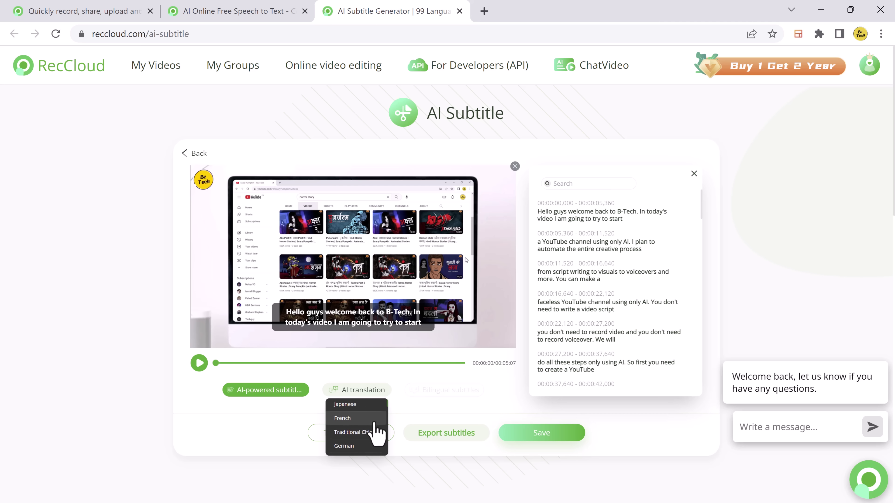
{"action": "scroll", "coordinate": [370, 431], "scroll_direction": "down", "scroll_amount": 2}
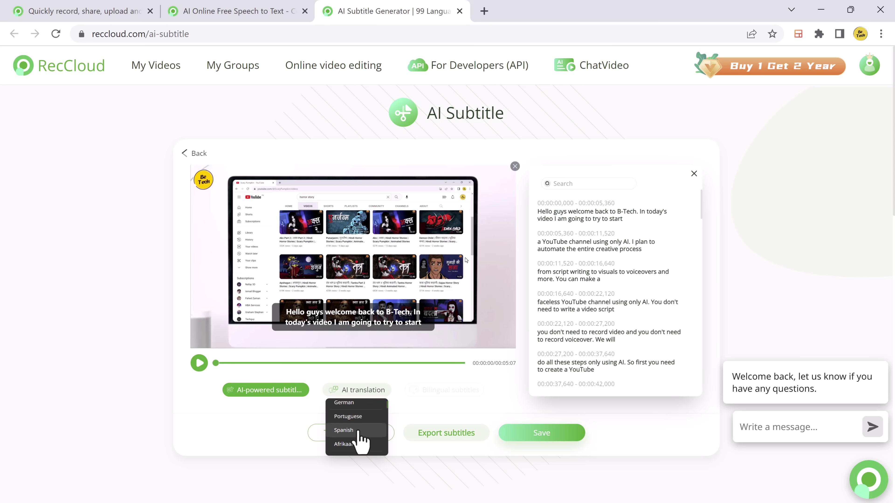
{"action": "left_click", "coordinate": [358, 431]}
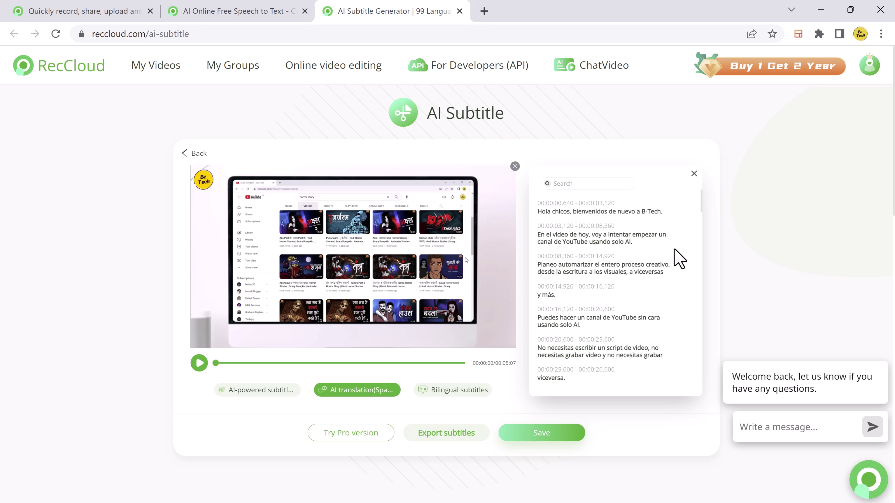
- Review the Spanish subtitles and export them as a subtitle file
{"action": "scroll", "coordinate": [620, 285], "scroll_direction": "down", "scroll_amount": 5}
{"action": "scroll", "coordinate": [619, 285], "scroll_direction": "down", "scroll_amount": 5}
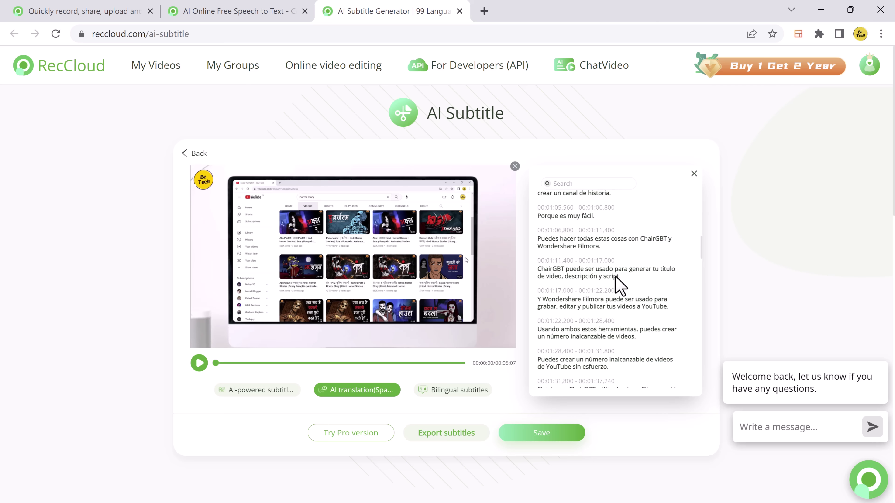
{"action": "scroll", "coordinate": [620, 287], "scroll_direction": "up", "scroll_amount": 10}
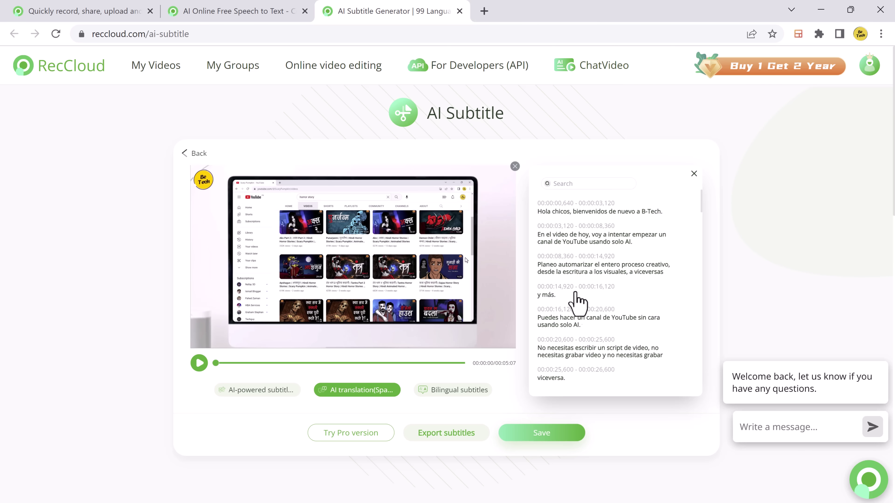
{"action": "left_click", "coordinate": [456, 436]}
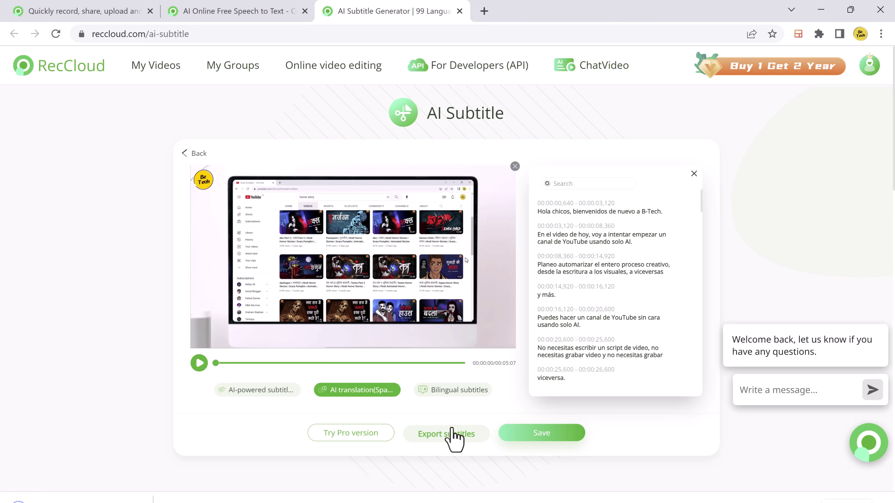
- Open 'faceless channel.mp4.srt' in Notepad and scroll through the timed Spanish lines
{"action": "left_click", "coordinate": [95, 497]}
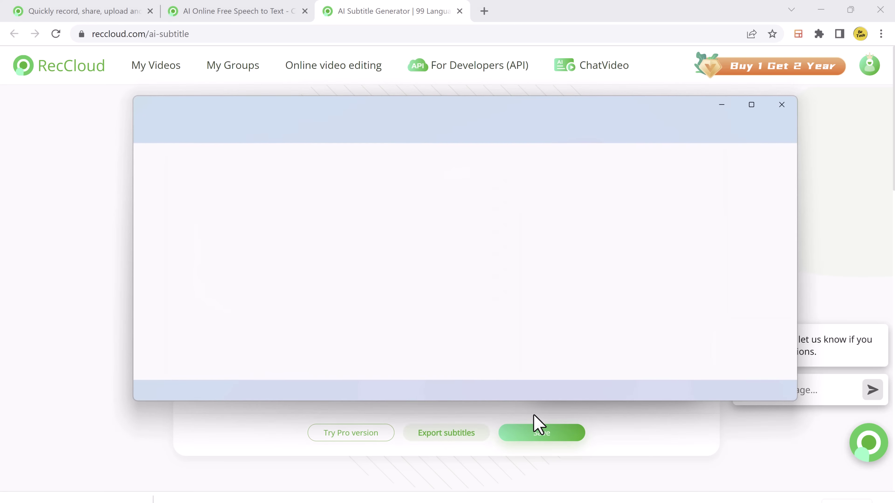
{"action": "scroll", "coordinate": [338, 199], "scroll_direction": "down", "scroll_amount": 8}
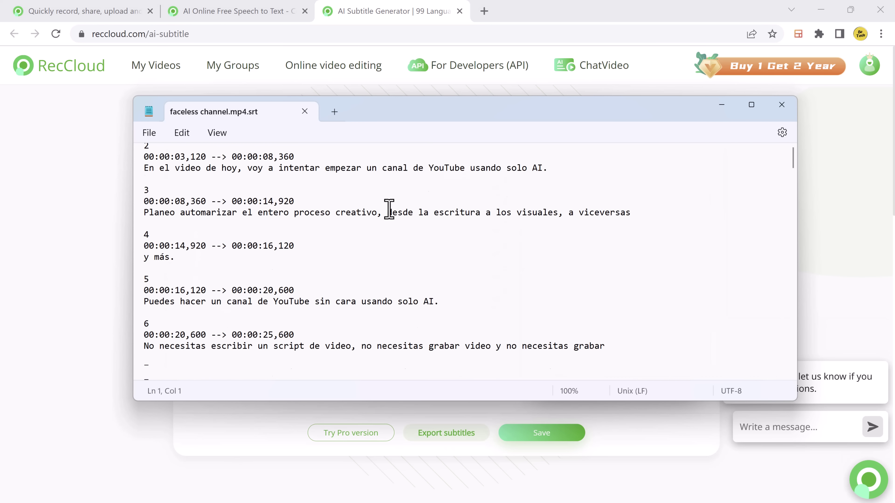
{"action": "scroll", "coordinate": [389, 209], "scroll_direction": "down", "scroll_amount": 10}
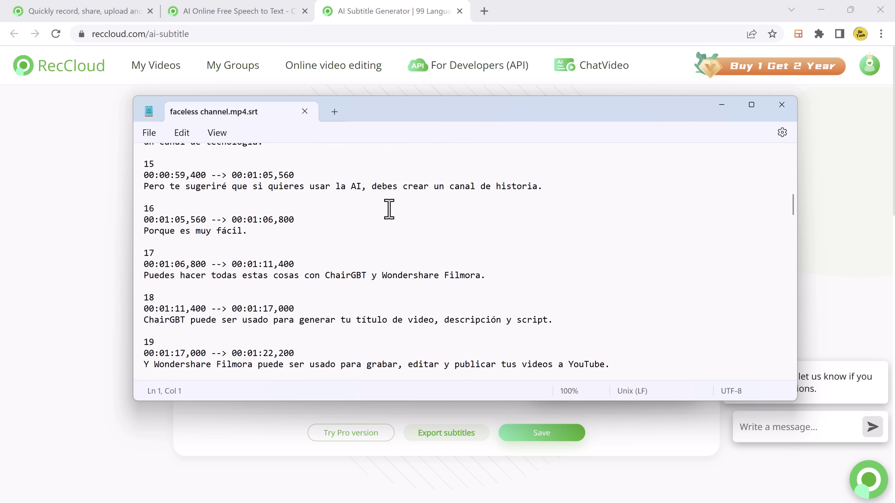
{"action": "scroll", "coordinate": [389, 209], "scroll_direction": "down", "scroll_amount": 20}
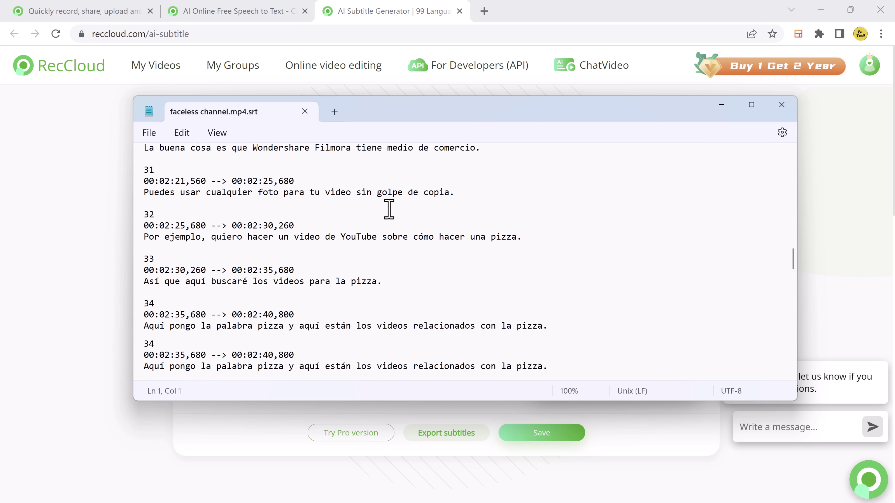
{"action": "scroll", "coordinate": [388, 209], "scroll_direction": "down", "scroll_amount": 10}
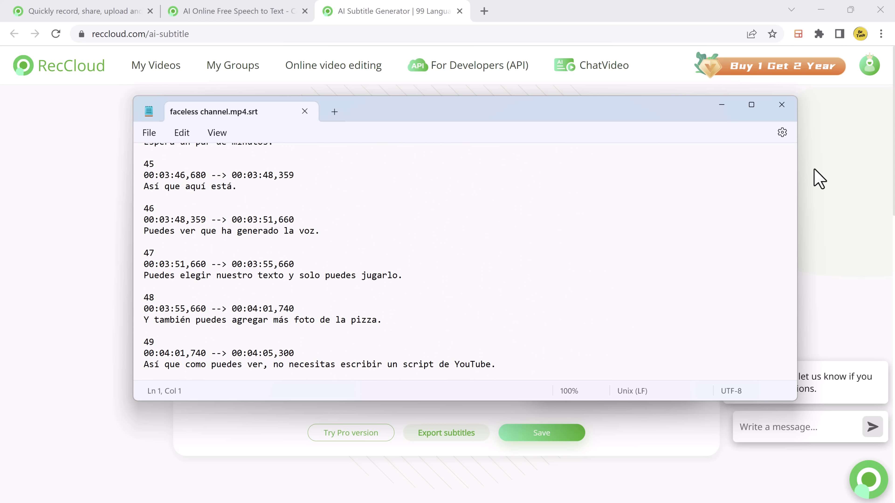
{"action": "left_click", "coordinate": [781, 104]}
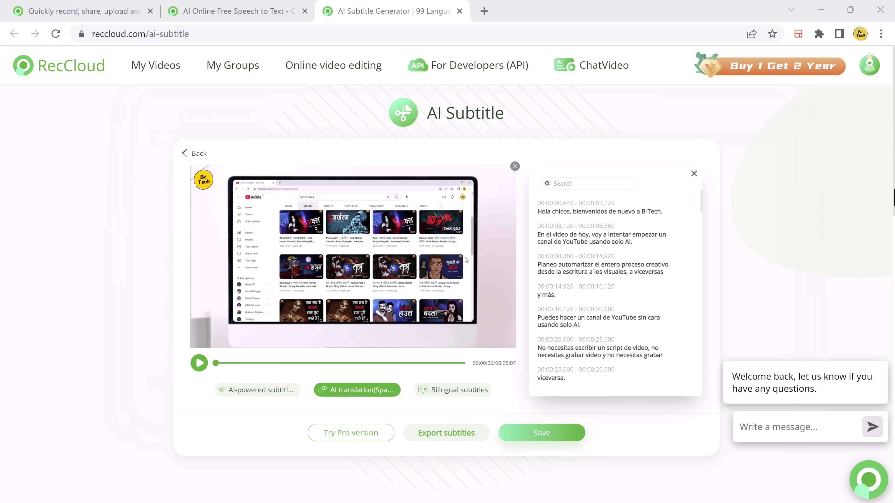